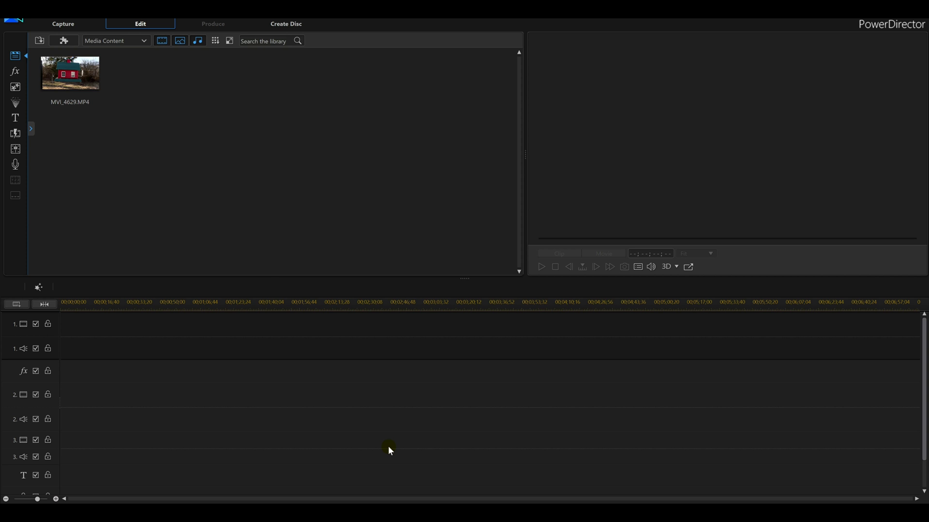
Place MVI_4629.MP4 at the start of video track 1 and zoom the timeline in on it
click(71, 66)
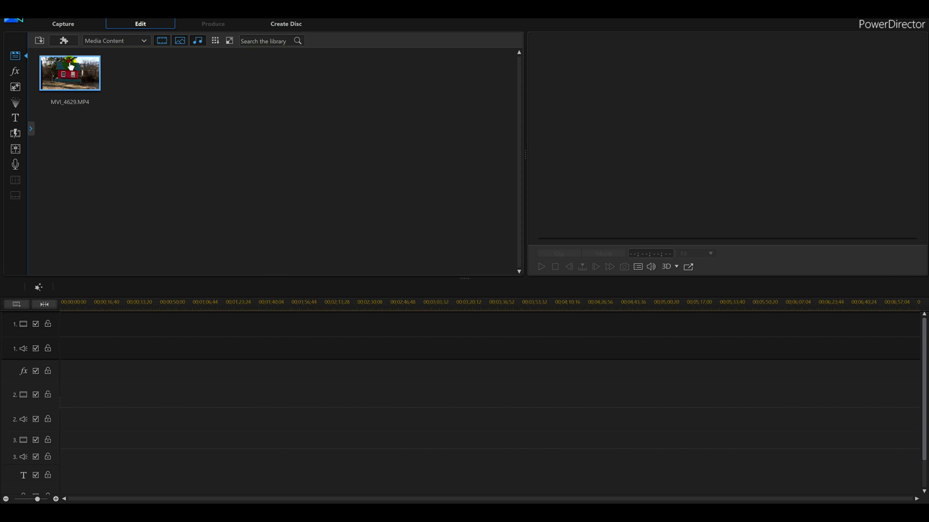
drag(71, 65, 77, 365)
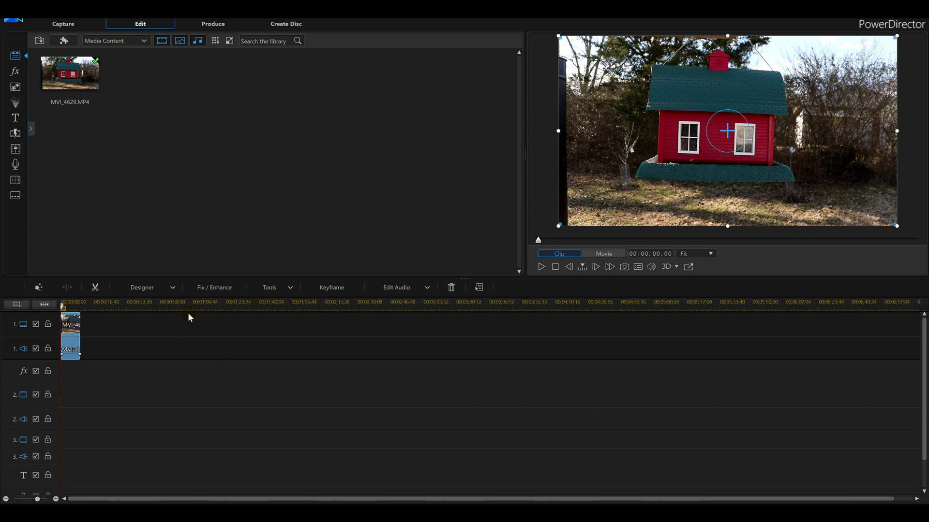
drag(198, 308, 624, 308)
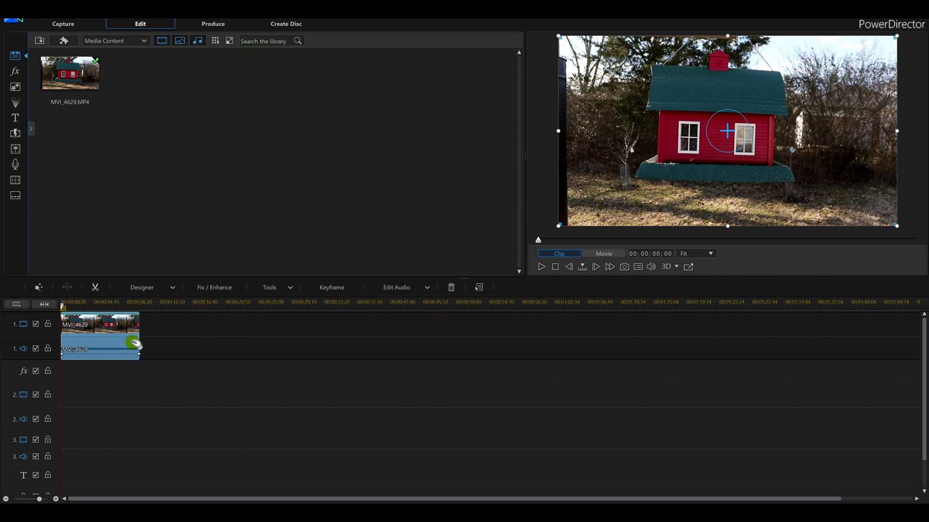
Browse the Tools and Designer menus for the timeline clip, then reselect the clip
click(112, 340)
click(280, 292)
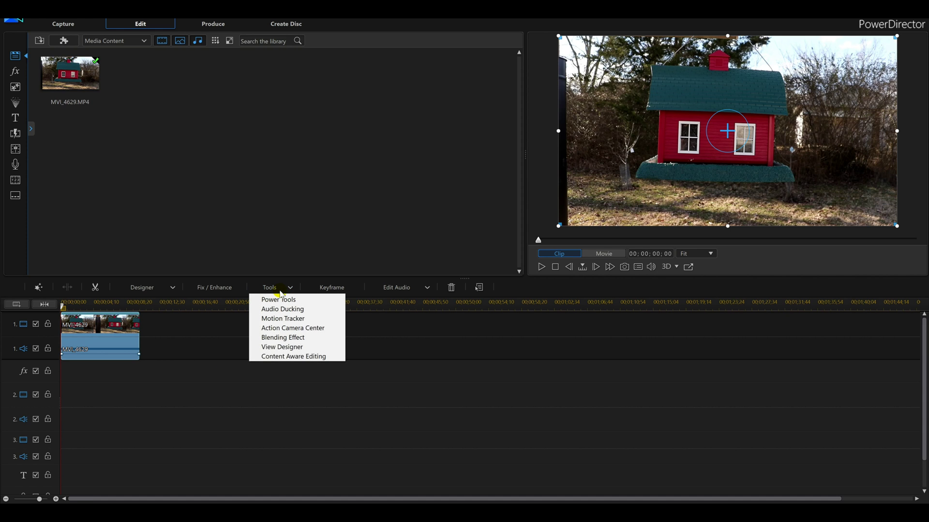
click(164, 289)
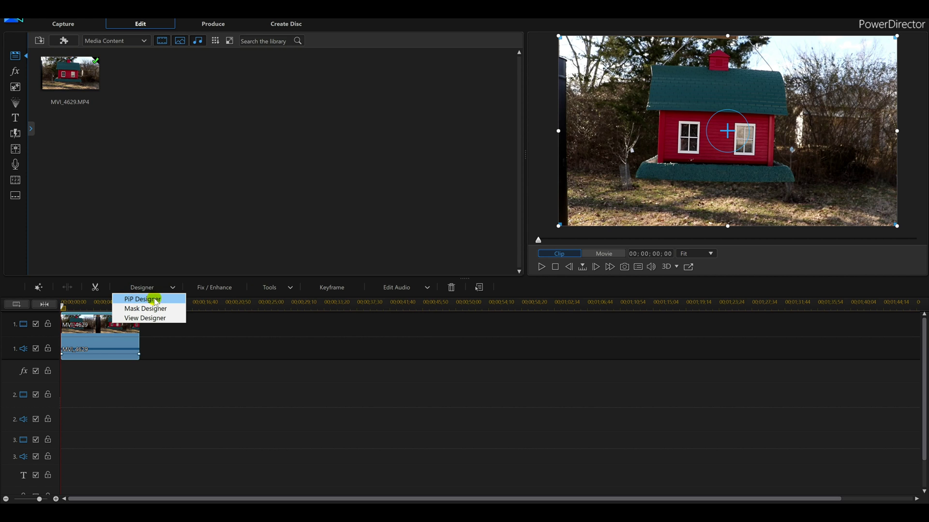
click(284, 398)
click(118, 348)
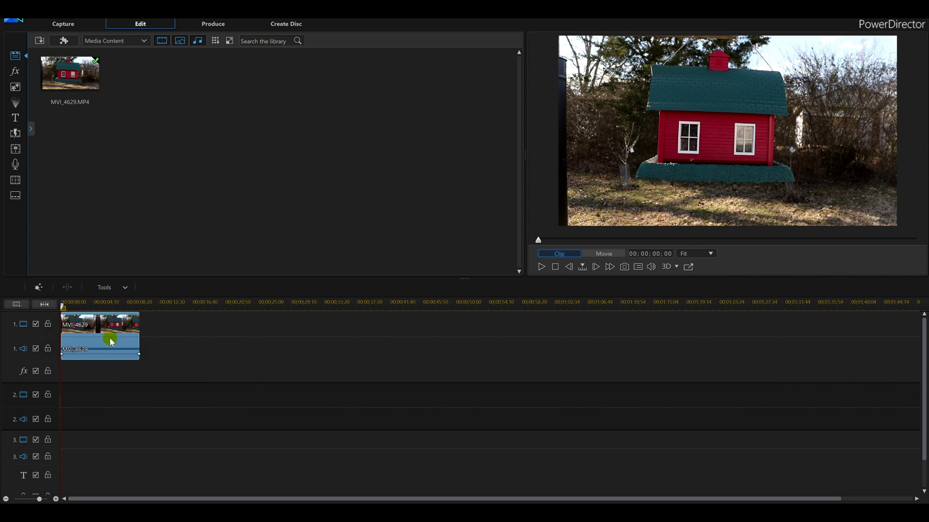
double_click(110, 341)
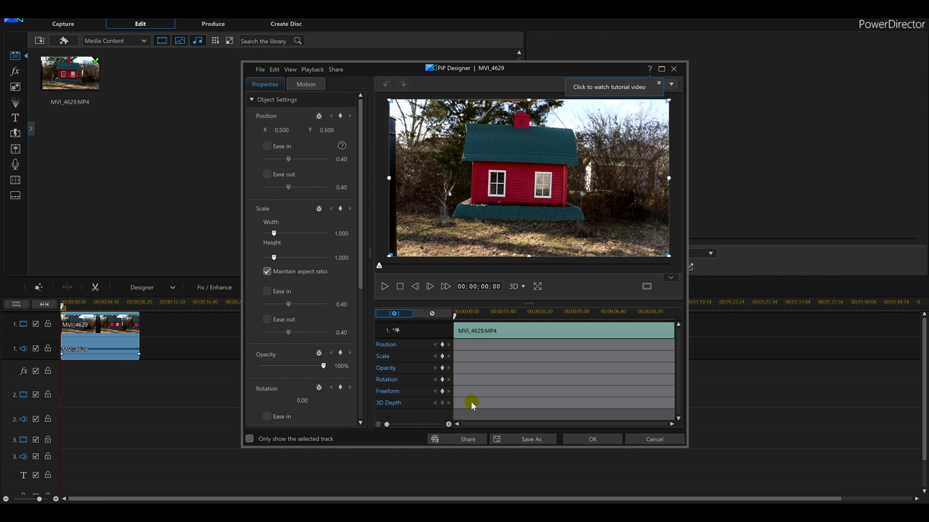
click(563, 328)
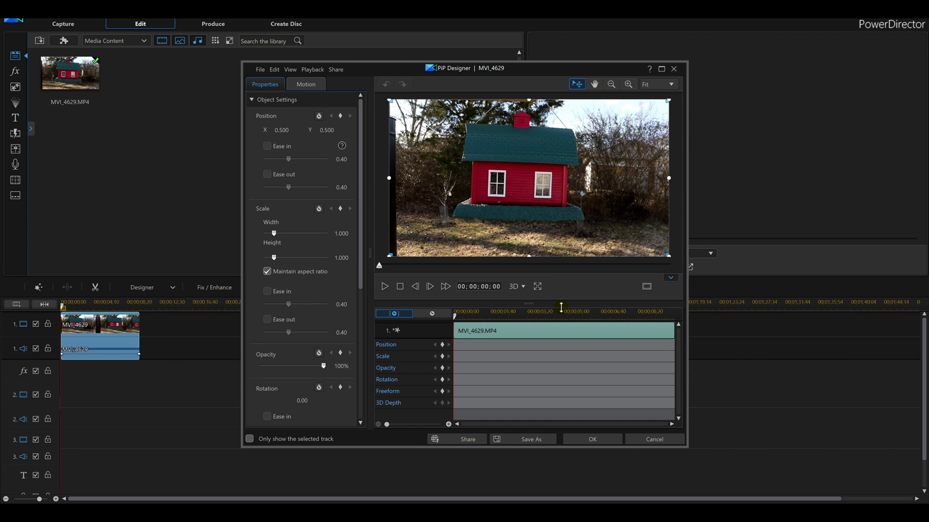
click(674, 69)
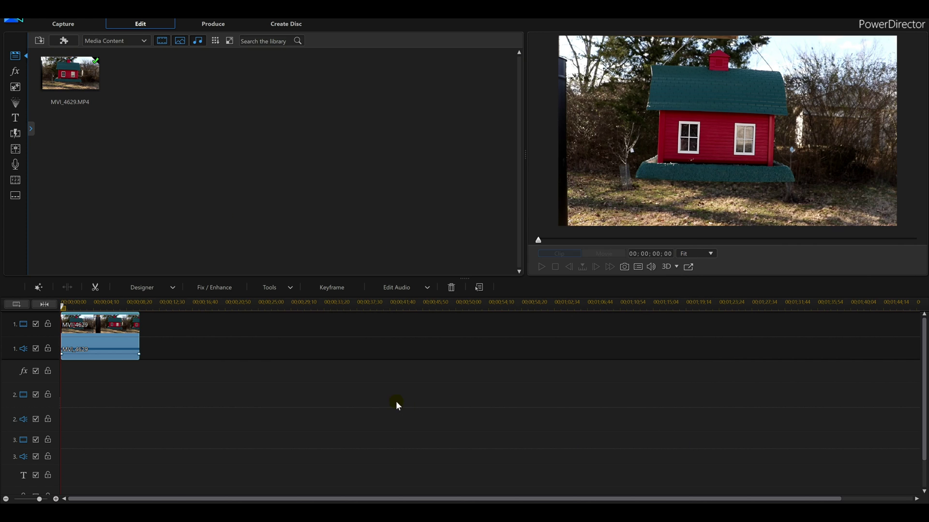
double_click(103, 341)
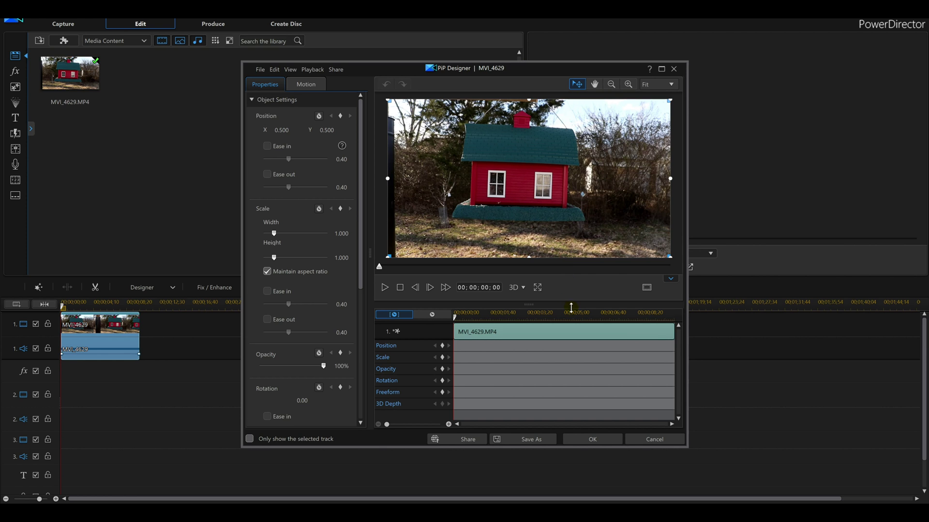
Resize the PiP Designer splitter so every keyframe row from Position to 3D Depth shows
drag(570, 304, 572, 386)
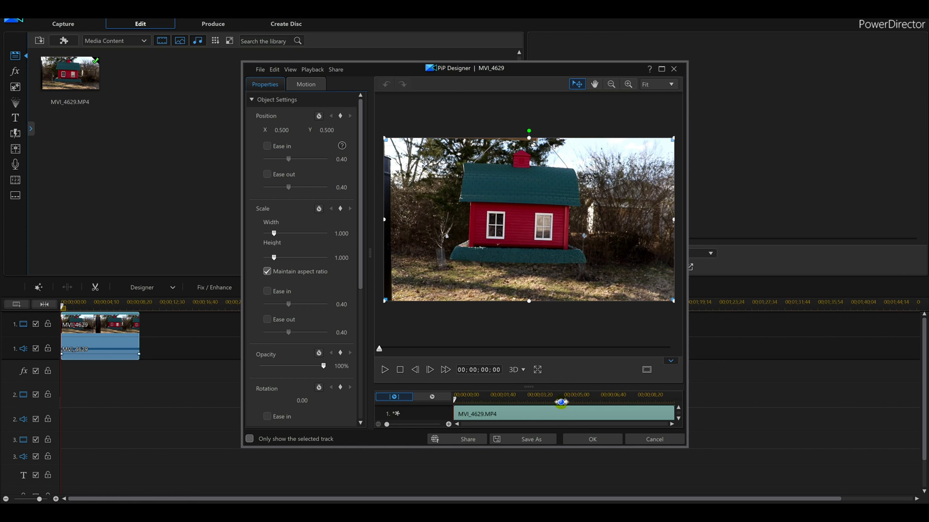
drag(564, 389, 560, 286)
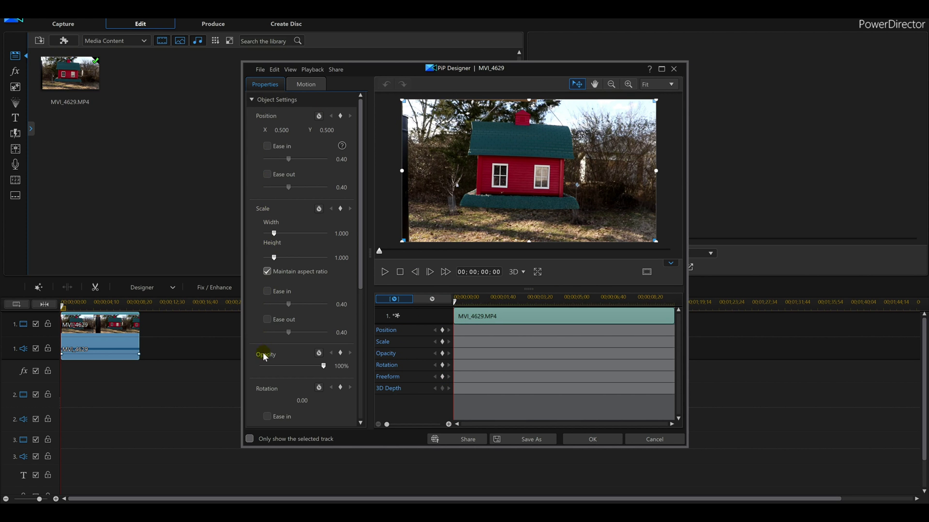
Add a 0.00 Rotation keyframe at 00;00;00;00 under Object Settings
click(252, 100)
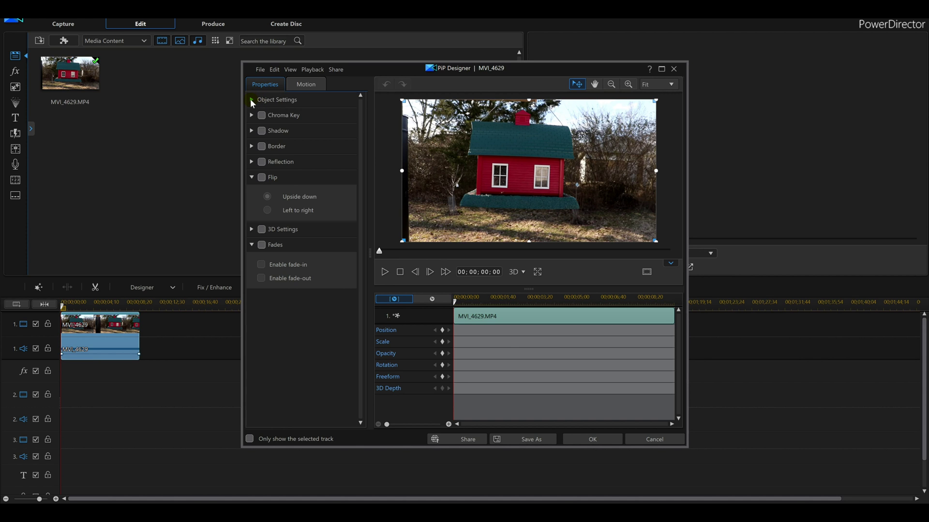
click(251, 99)
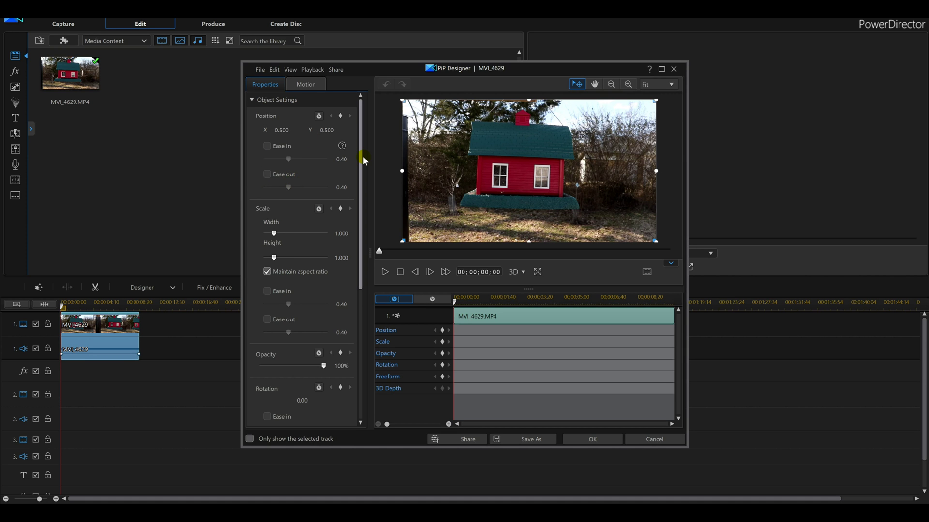
drag(362, 155, 367, 249)
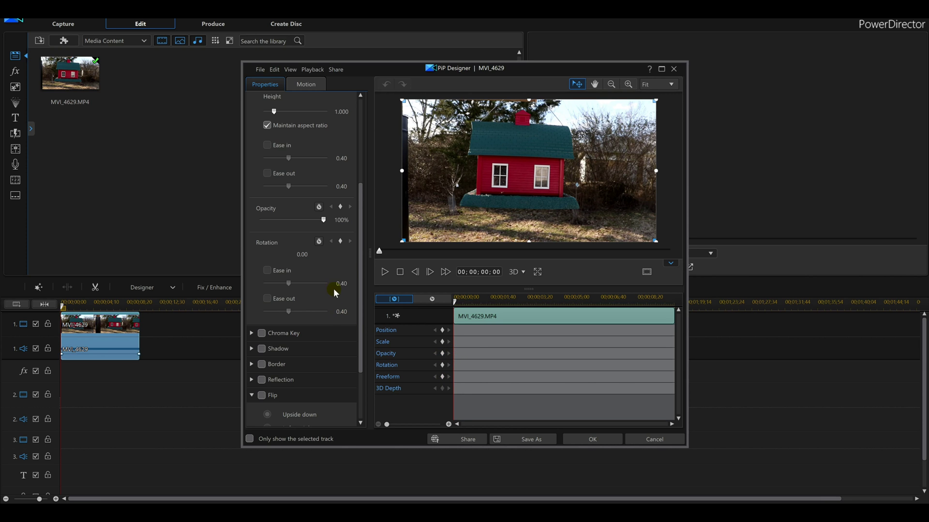
click(341, 241)
At 50% preview zoom, twist the clip to about -23°, 16°, -16° and 15° at 00;52, 01;44, 02;31 and 03;51
click(668, 91)
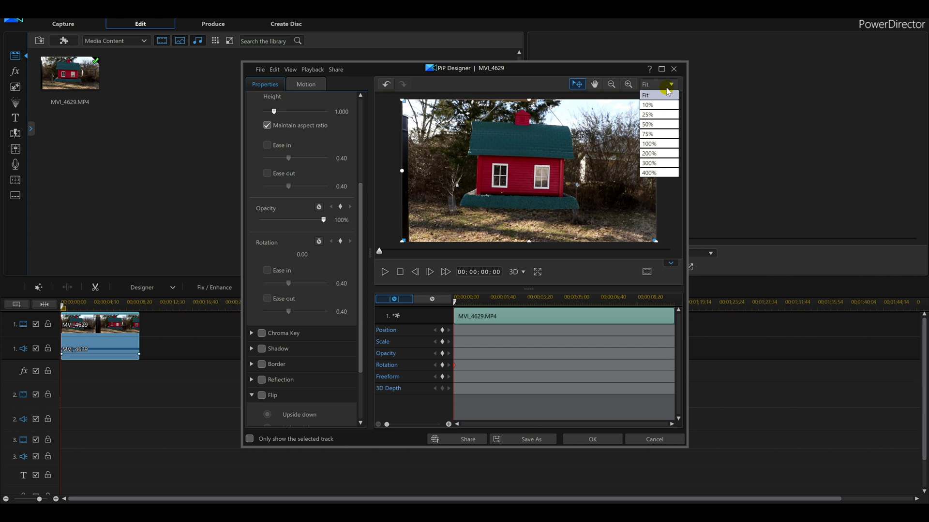
click(648, 125)
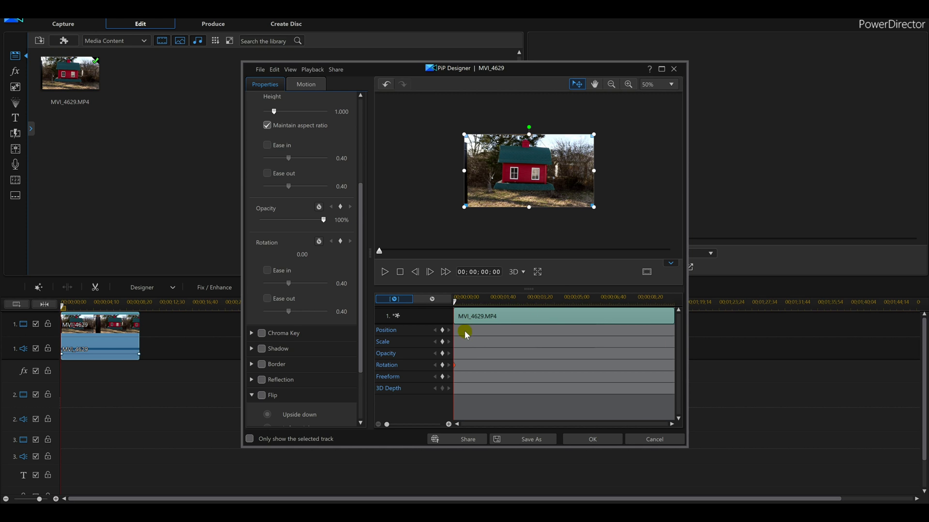
click(472, 300)
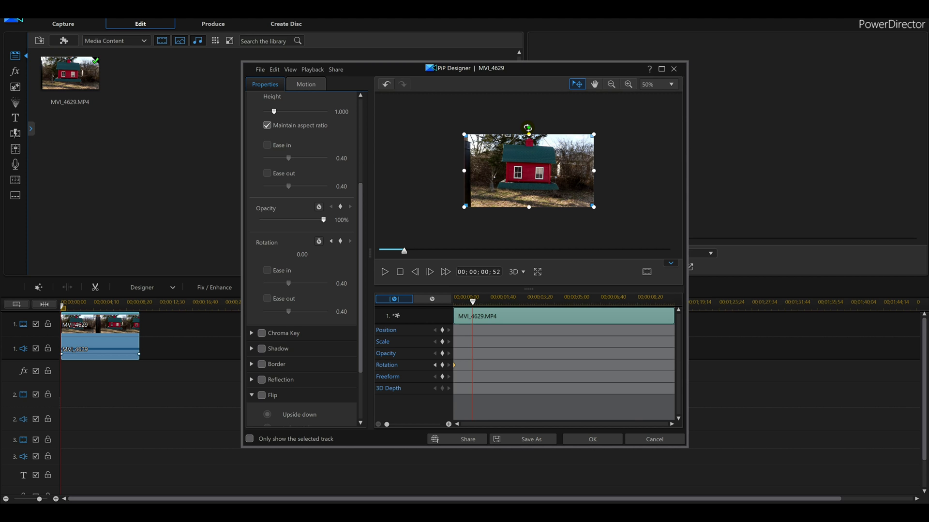
drag(527, 128, 512, 133)
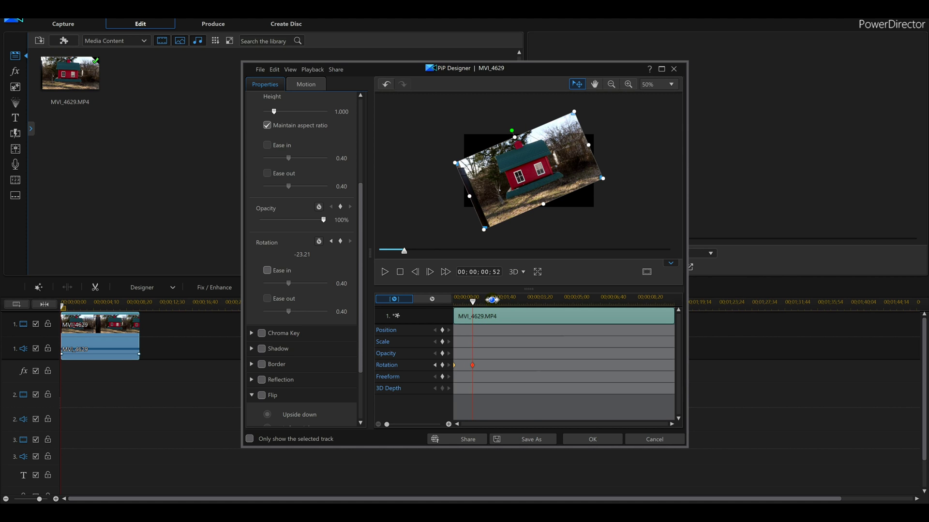
click(492, 299)
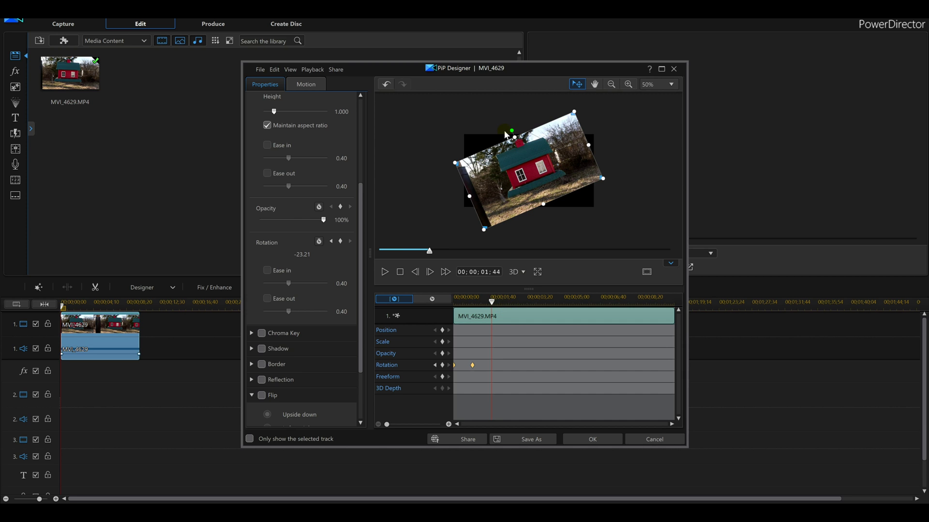
drag(512, 130, 542, 129)
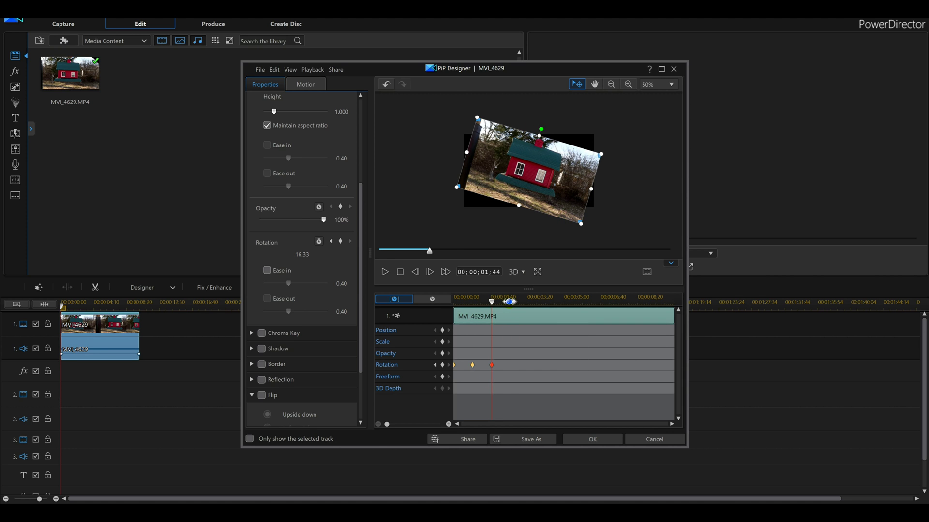
click(508, 299)
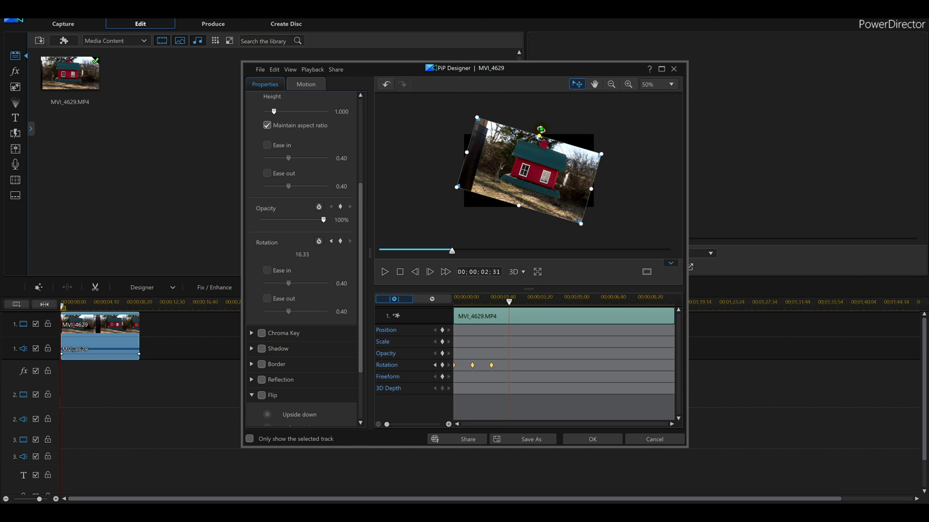
drag(540, 130, 516, 128)
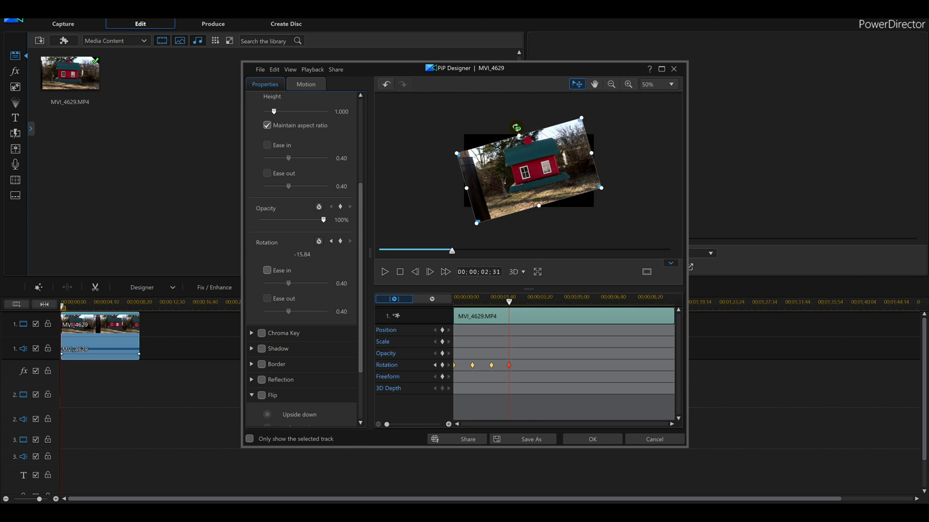
click(538, 300)
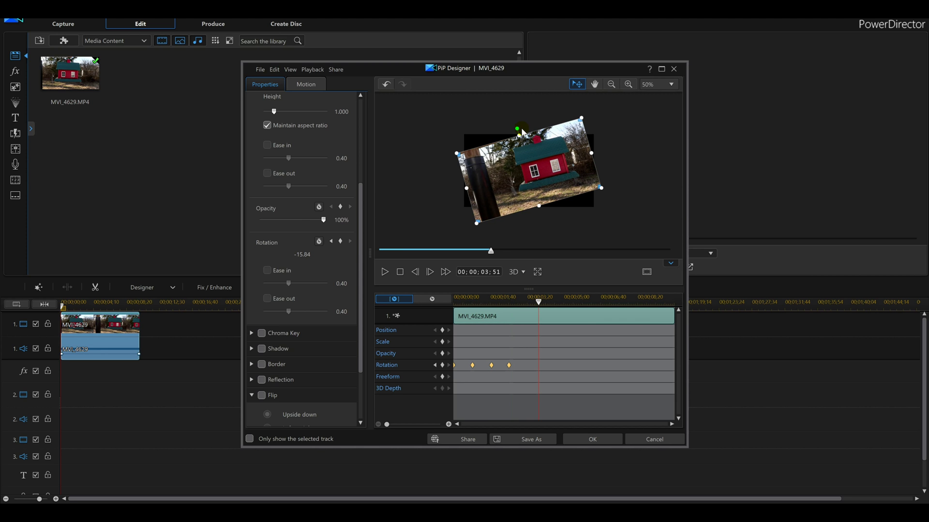
drag(521, 129, 541, 127)
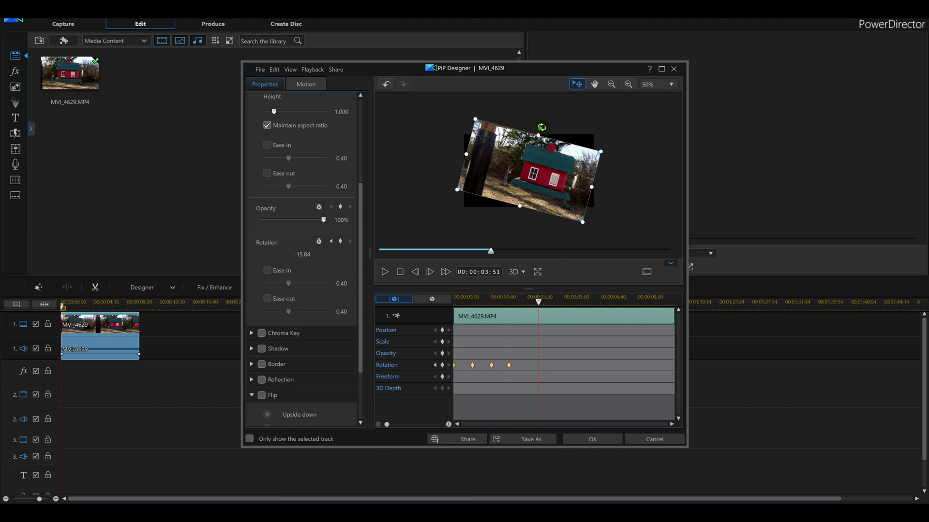
Straighten the clip back to 0° rotation at 00;00;05;03
click(588, 300)
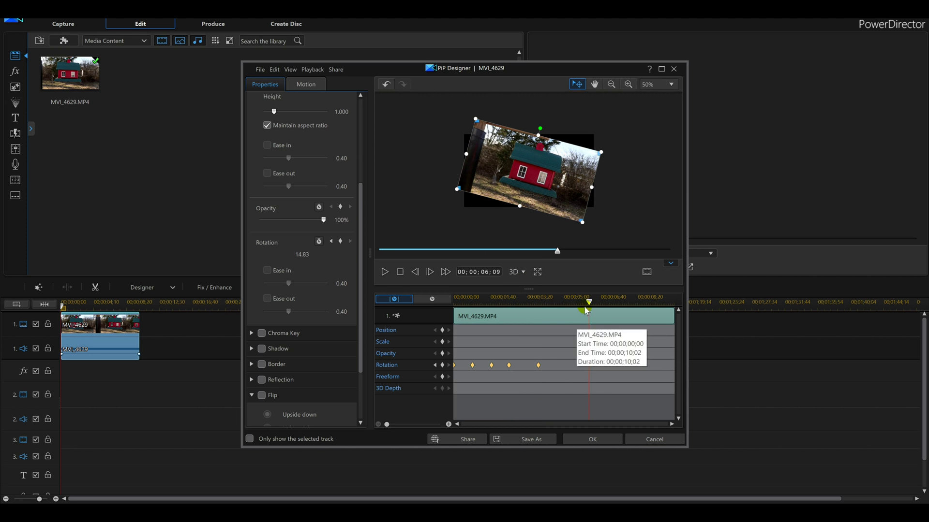
click(564, 301)
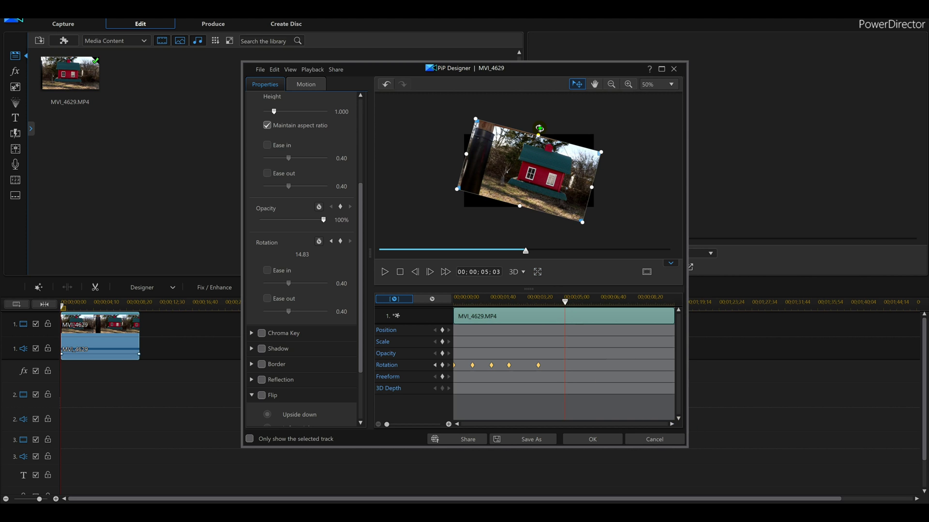
drag(539, 129, 530, 127)
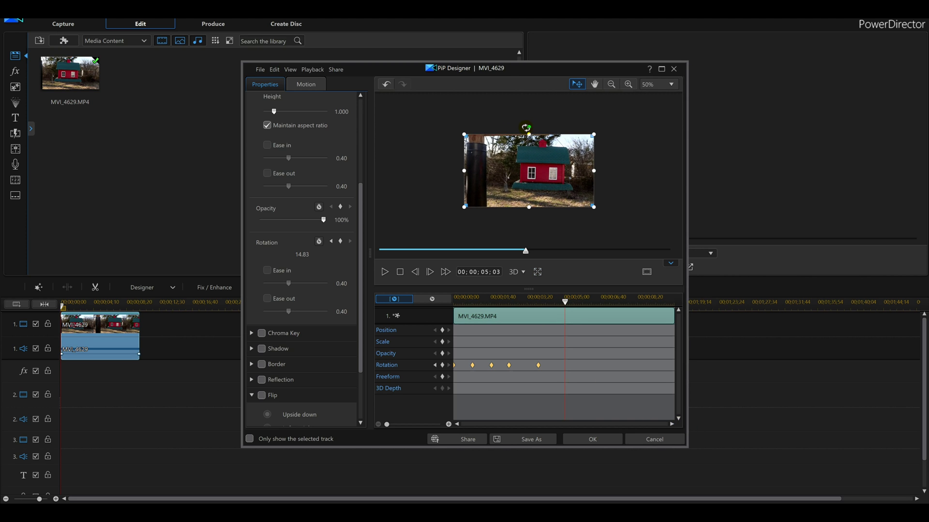
Add a Rotation keyframe at 00;00;06;48 and set it to 1080
click(602, 302)
click(431, 270)
click(341, 242)
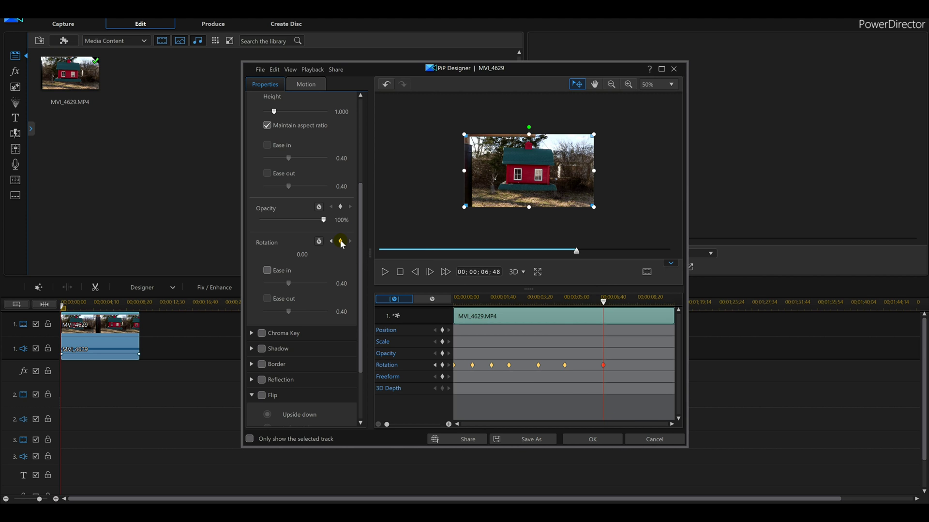
click(300, 254)
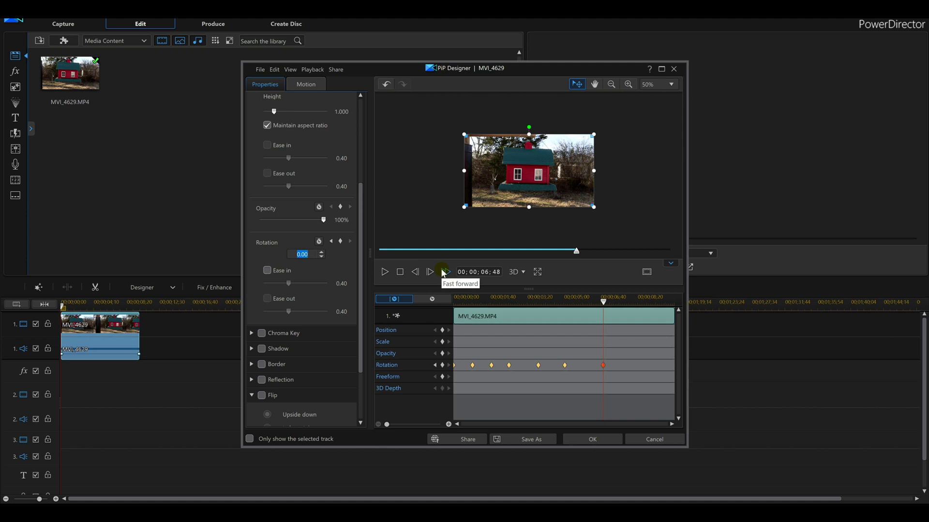
text(1080)
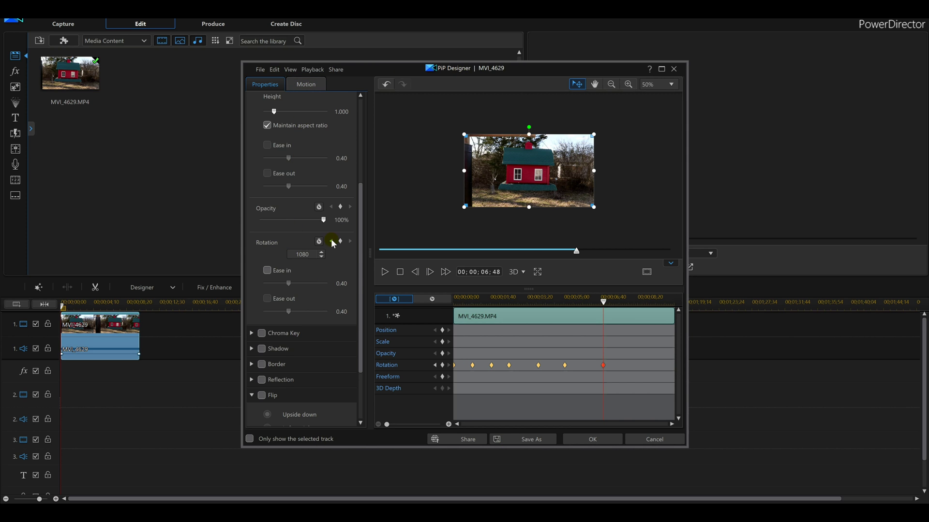
click(669, 85)
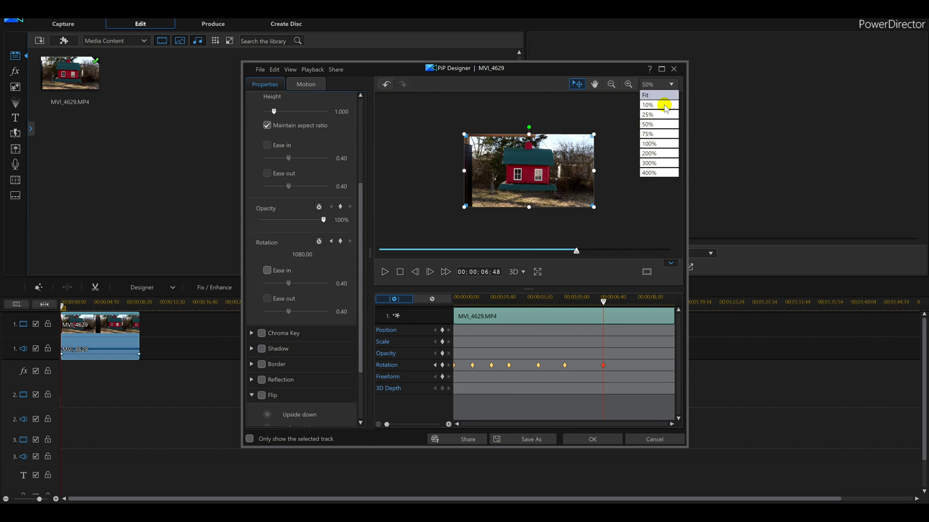
Set the preview to 100%, apply the rotation animation with OK, and play the spinning clip
click(657, 144)
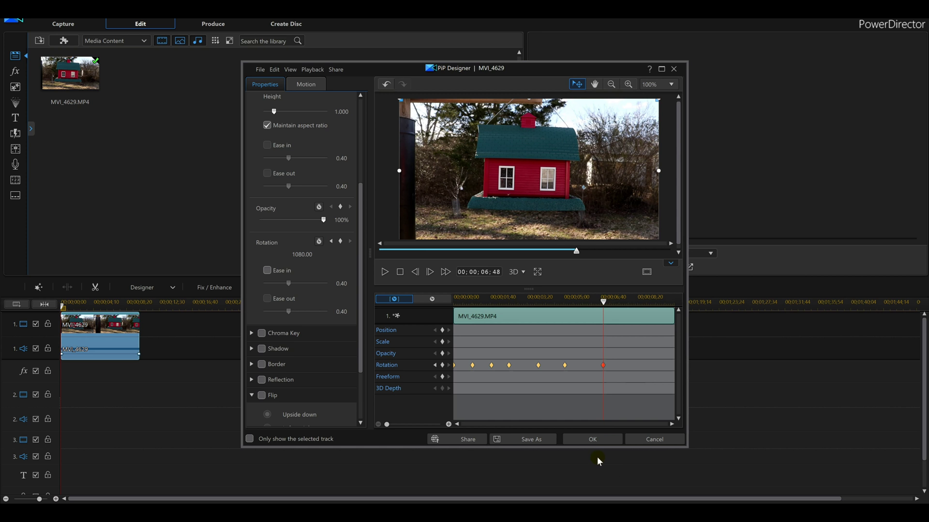
click(592, 443)
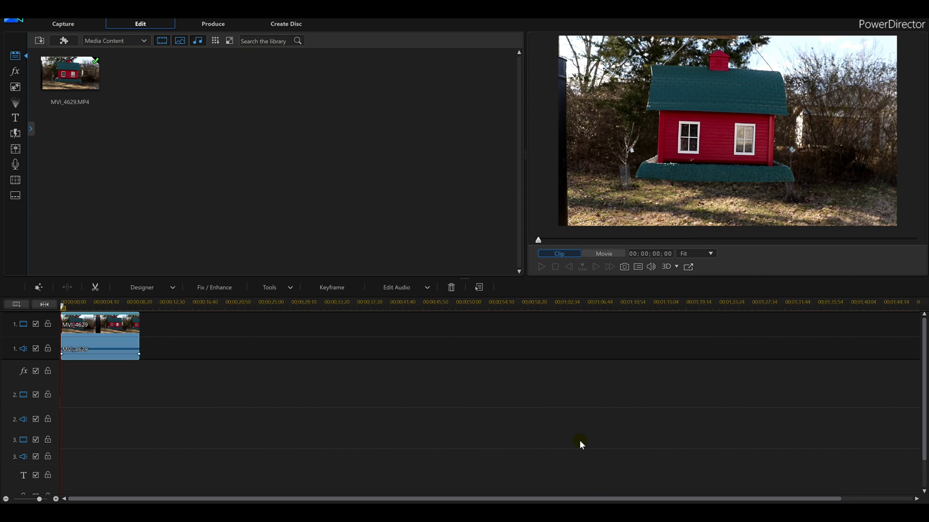
click(540, 268)
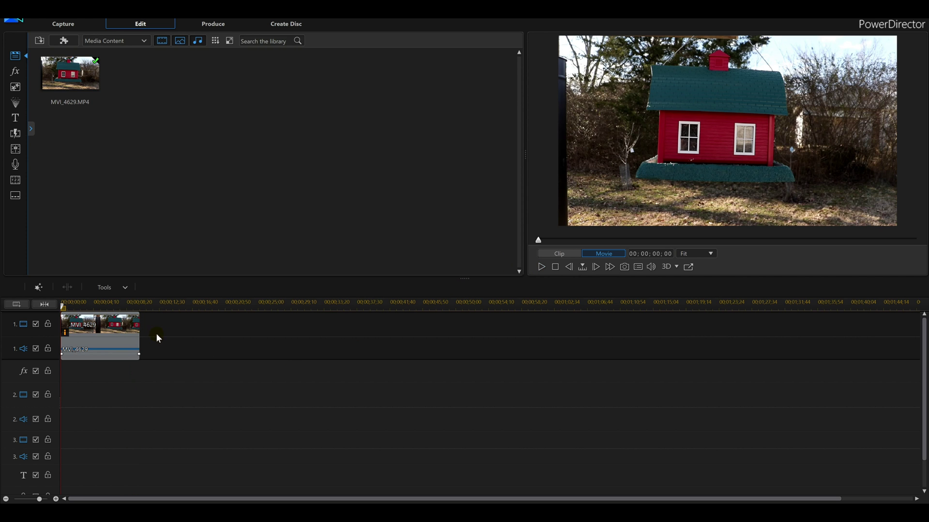
click(116, 330)
Apply the S-curve Path preset from PiP Designer's Motion tab to MVI_4629 and confirm with OK
double_click(111, 329)
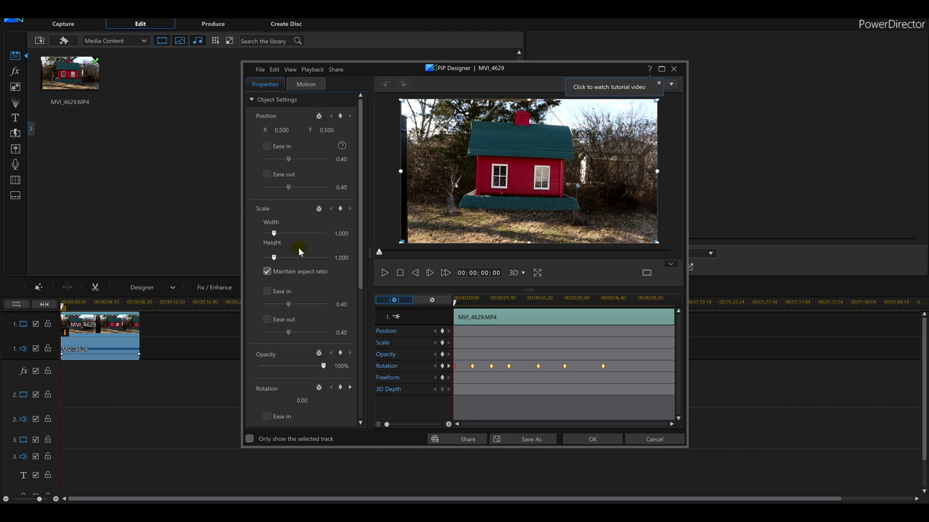
scroll(300, 250, down, 5)
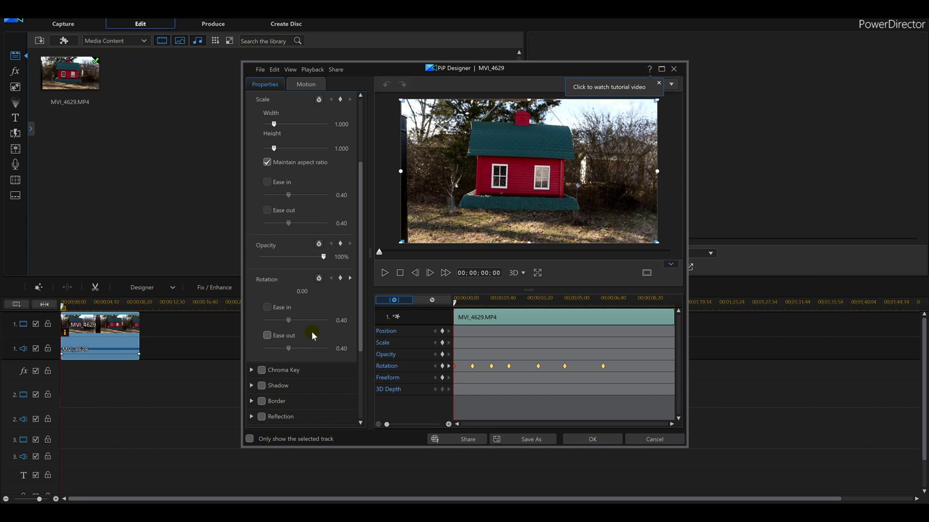
click(312, 90)
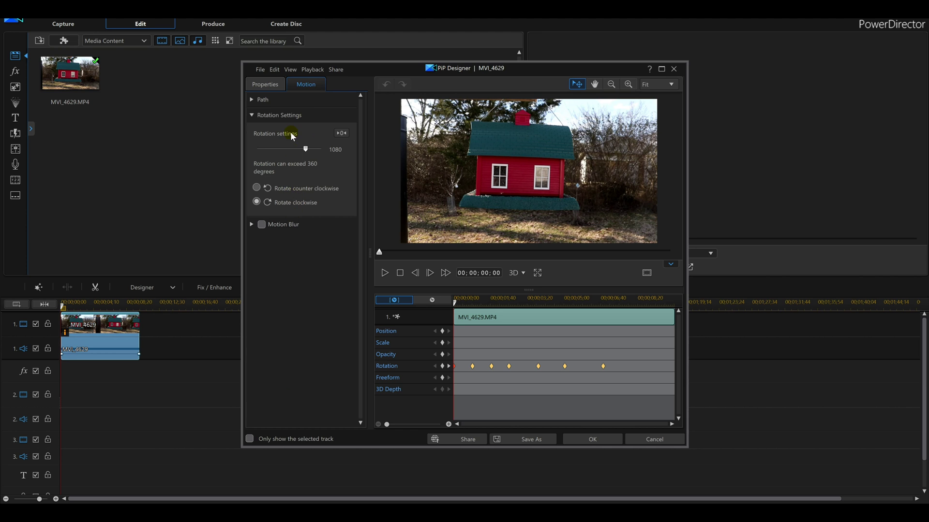
click(263, 101)
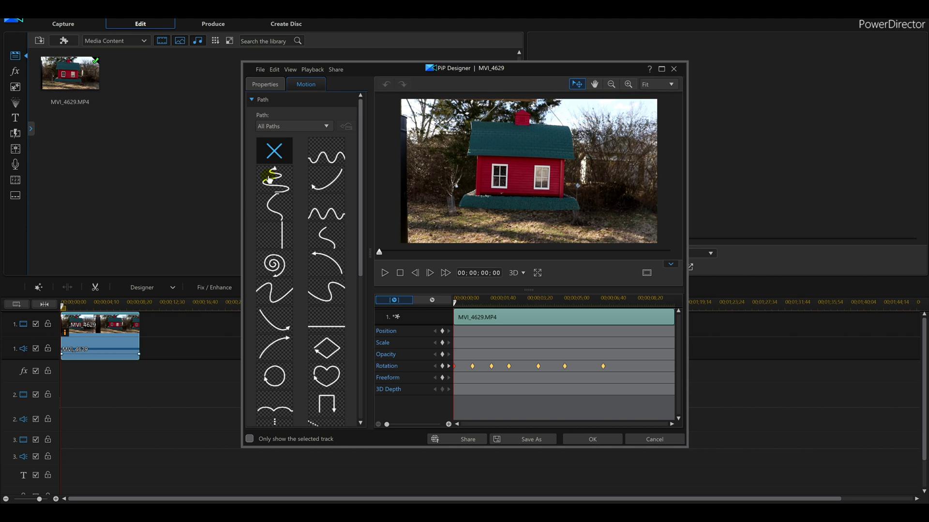
click(285, 290)
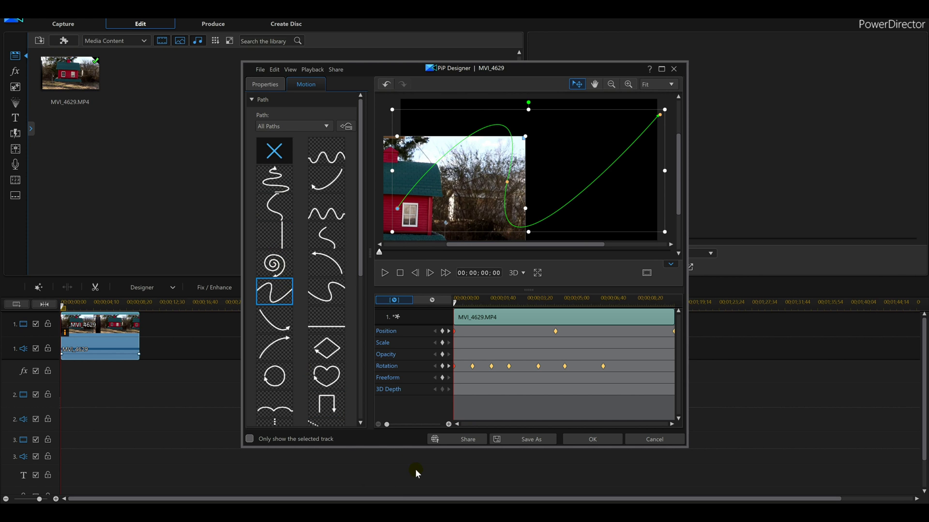
click(593, 439)
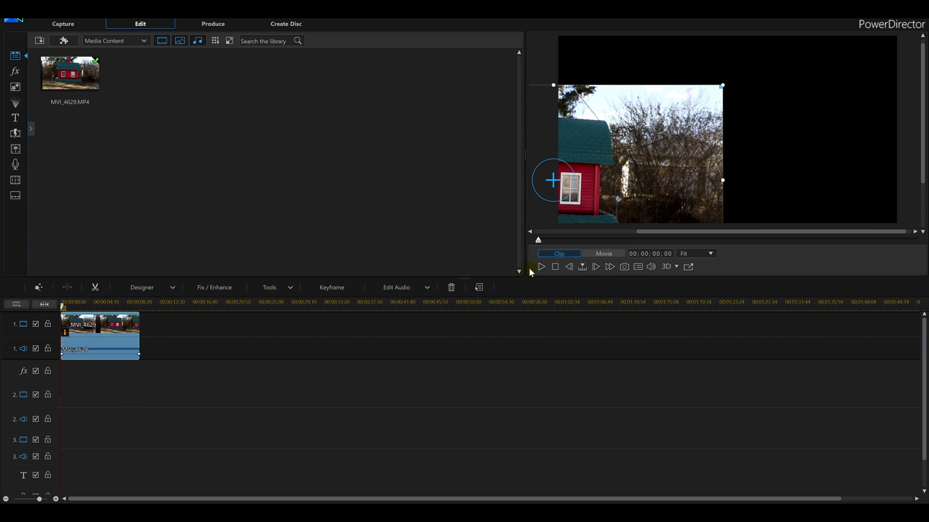
click(542, 267)
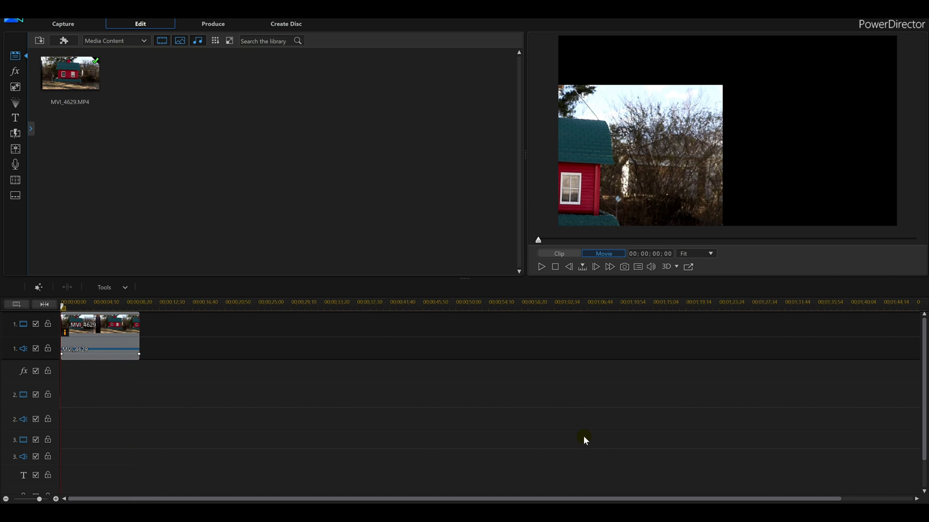
click(97, 342)
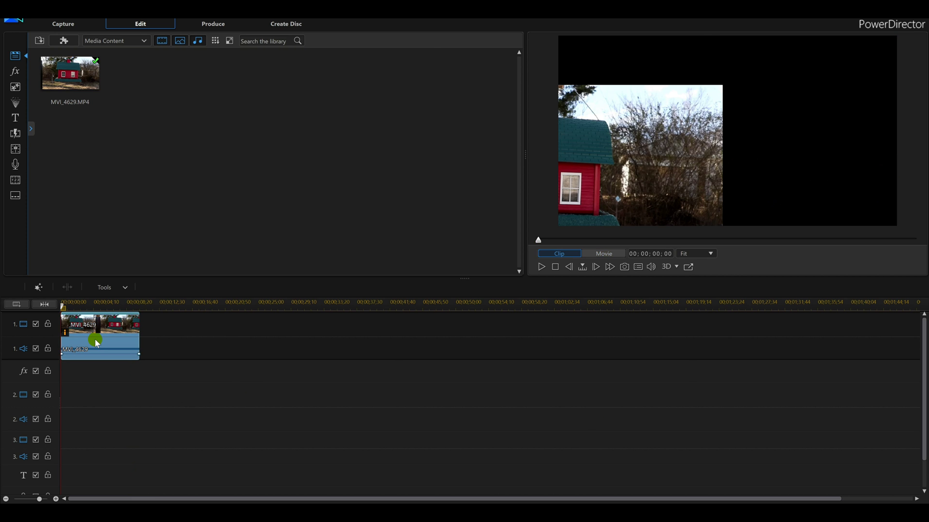
double_click(97, 343)
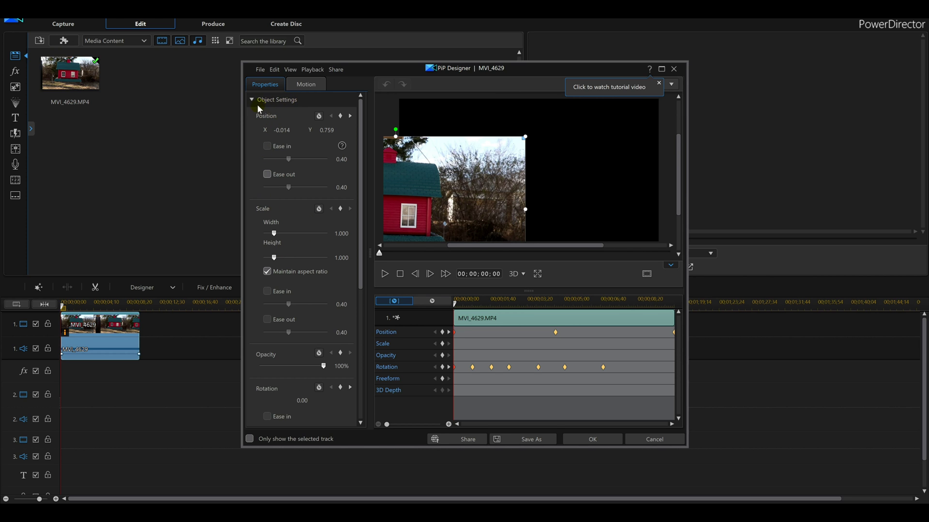
Check the S-curve path and clockwise Rotation Settings on the Motion tab, then return to Properties
scroll(326, 262, down, 3)
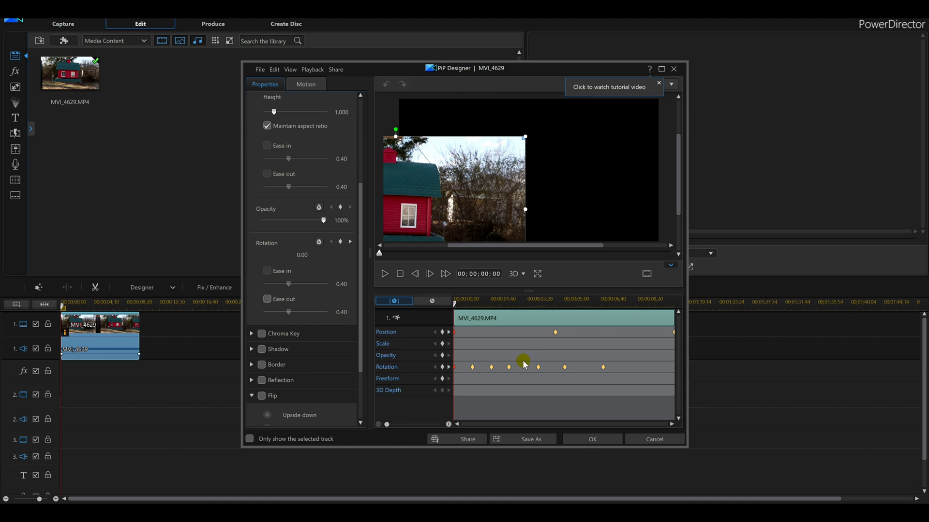
click(315, 90)
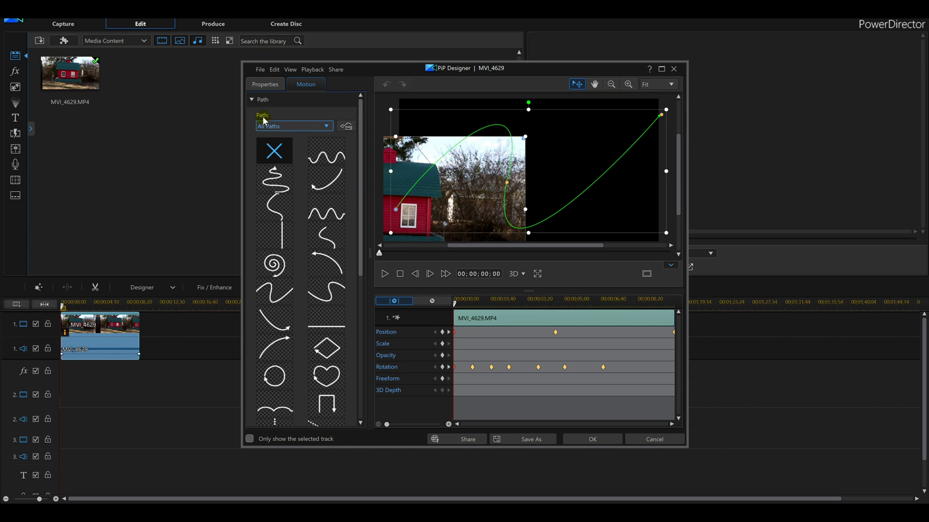
click(253, 100)
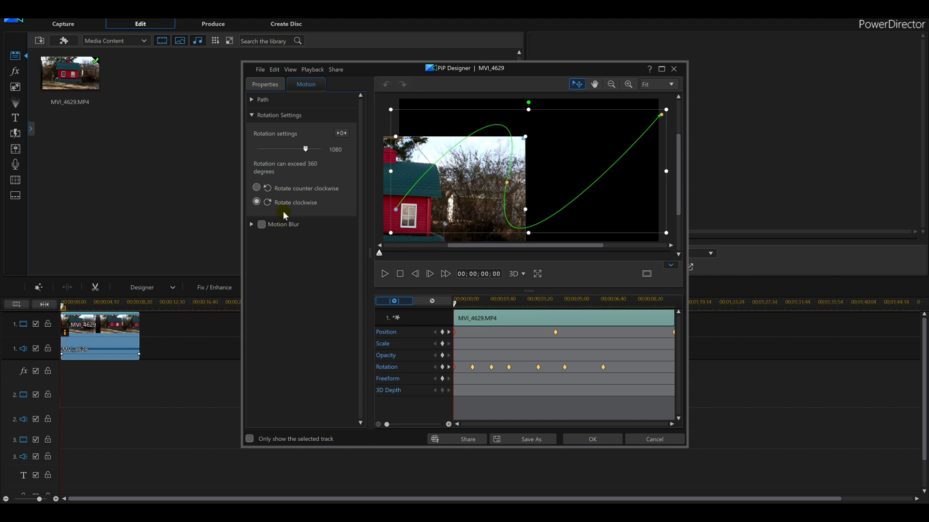
click(263, 86)
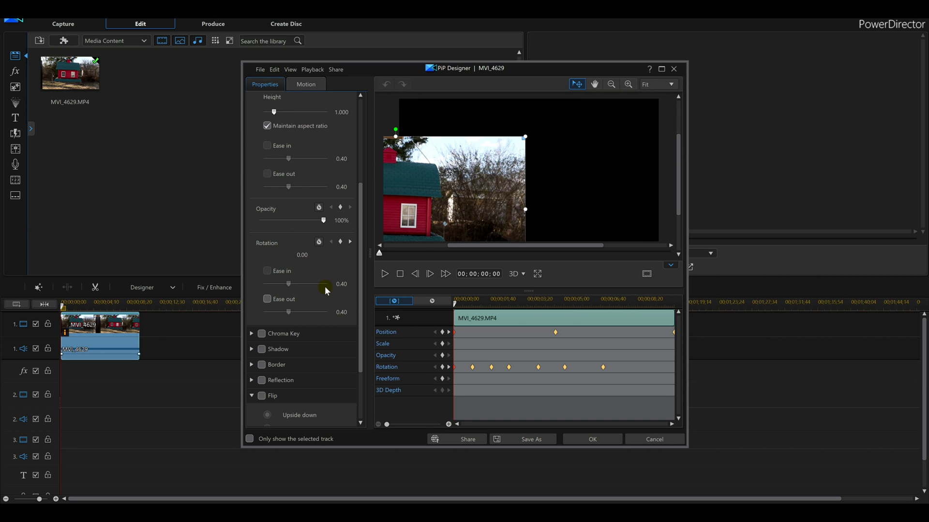
scroll(325, 286, down, 3)
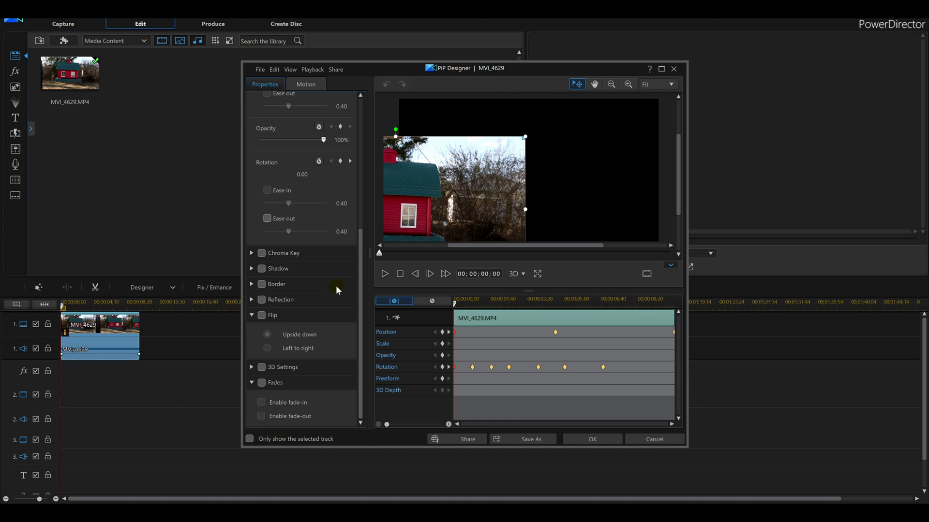
scroll(335, 285, up, 3)
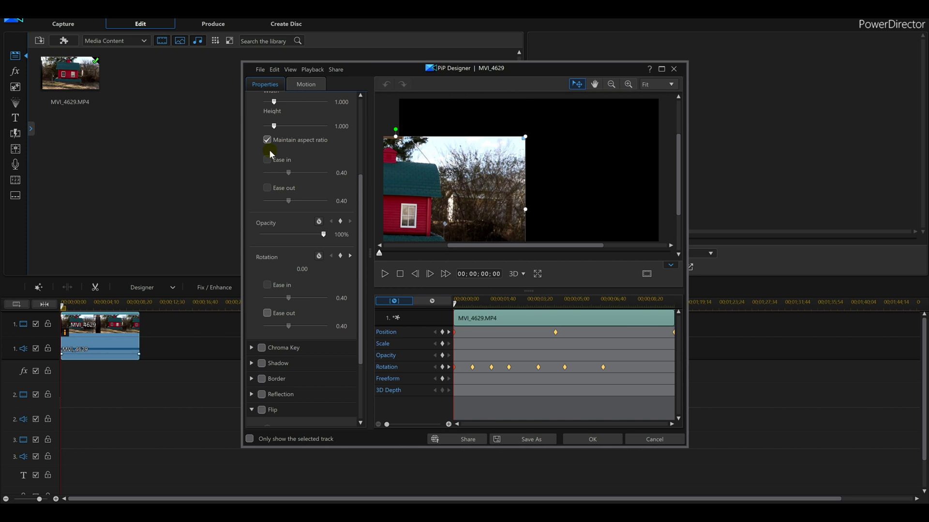
scroll(282, 158, up, 3)
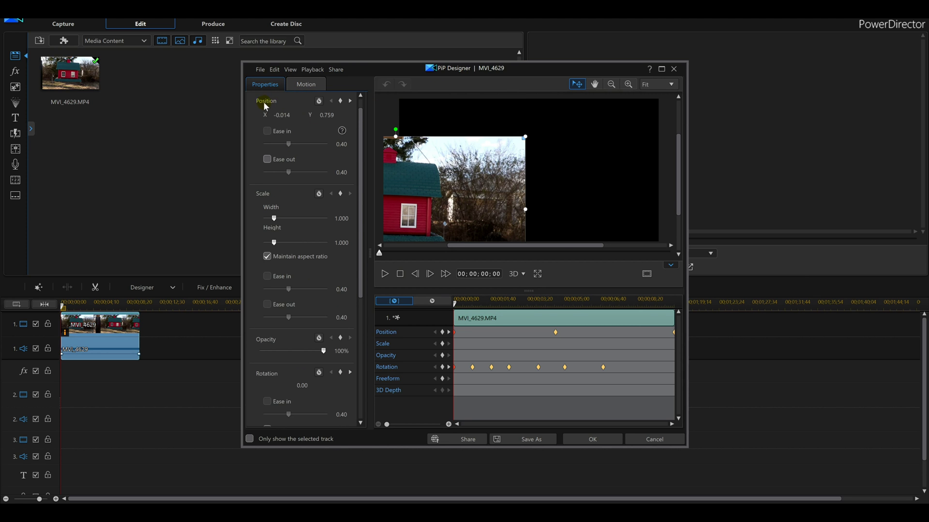
scroll(264, 106, up, 1)
click(249, 99)
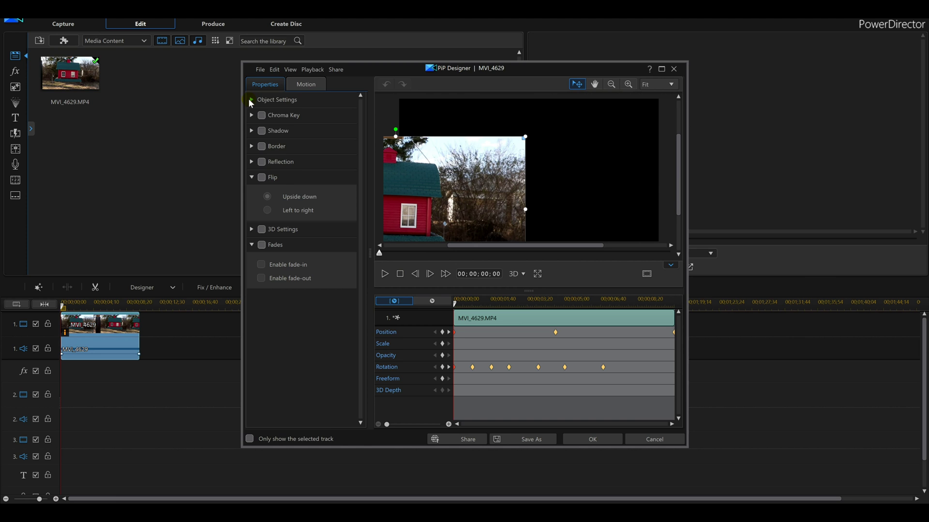
click(249, 97)
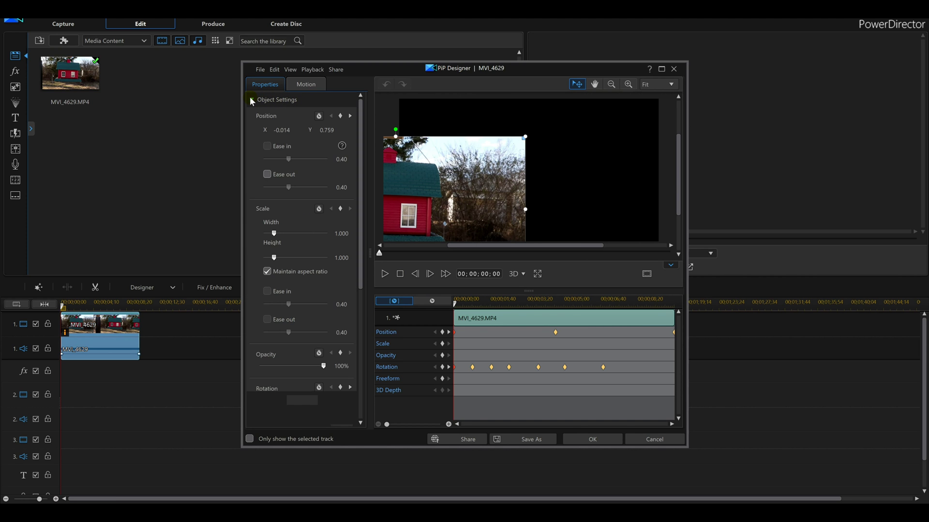
scroll(300, 261, down, 4)
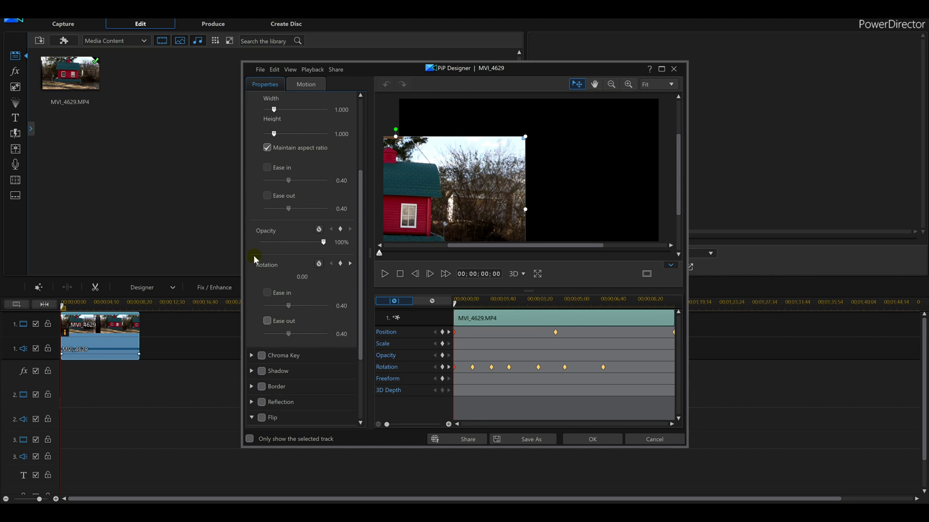